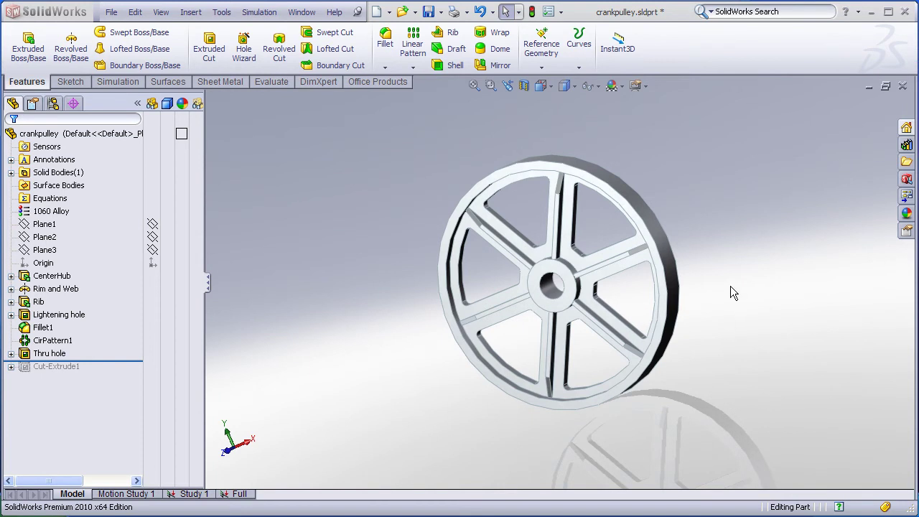
# Orbit and zoom the pulley to inspect its face and rim thickness.
pyautogui.moveTo(730, 269); pyautogui.dragTo(745, 228, button='middle')
pyautogui.press('Escape')
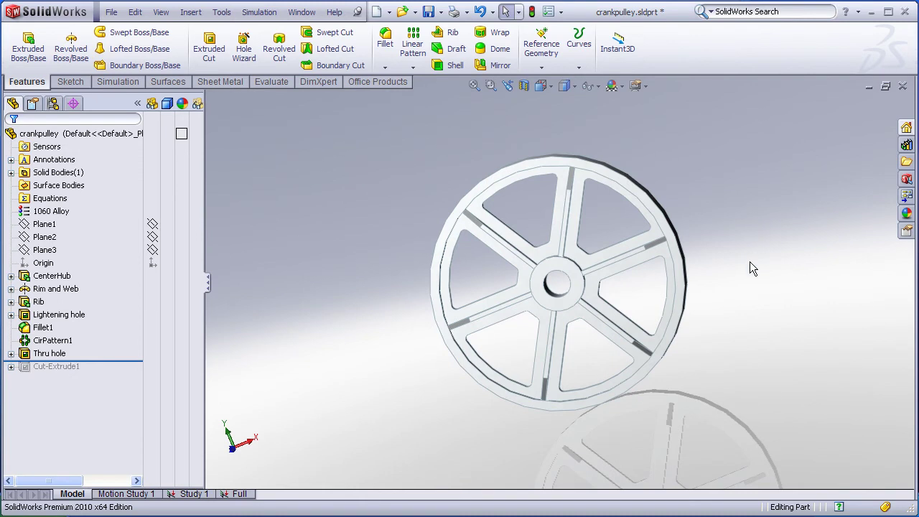
pyautogui.moveTo(747, 258); pyautogui.dragTo(726, 275, button='middle')
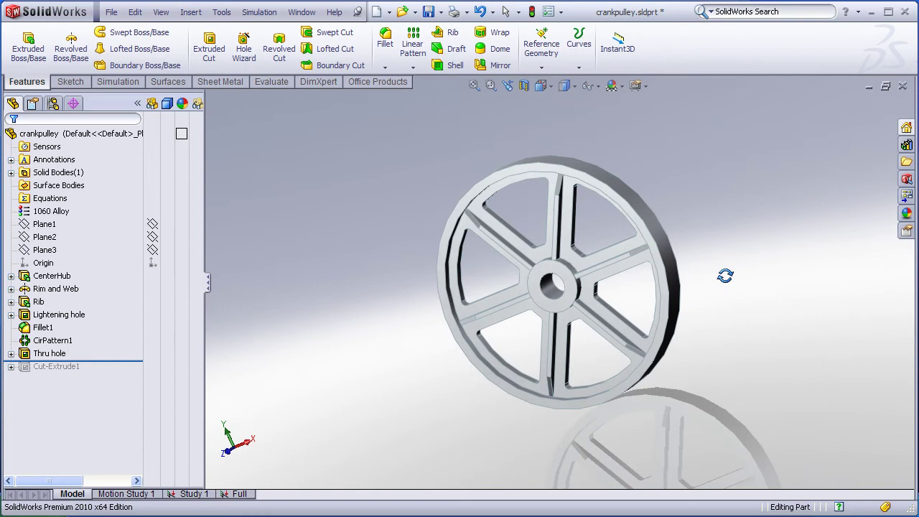
pyautogui.press('Escape')
pyautogui.scroll(-2, 718, 278)
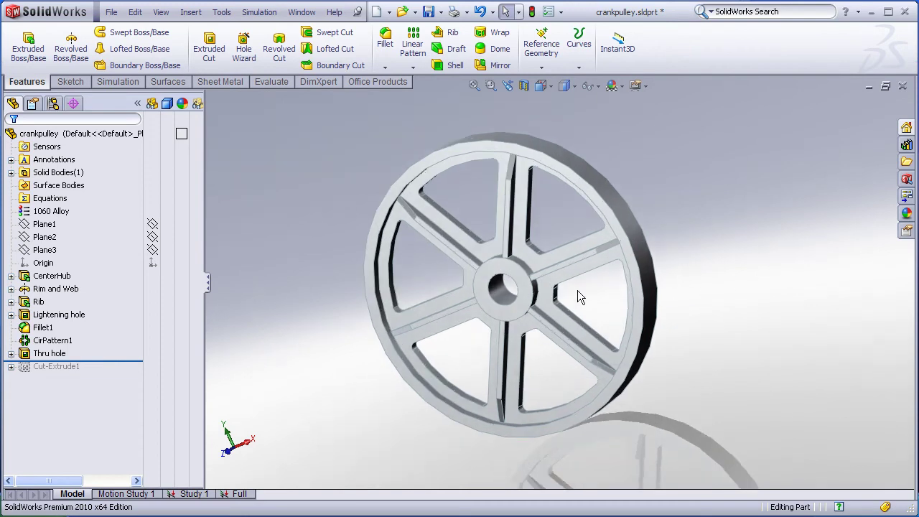
pyautogui.moveTo(580, 293)
pyautogui.mouseDown(button='middle')
pyautogui.moveTo(636, 304)
pyautogui.moveTo(649, 282)
pyautogui.moveTo(581, 279)
pyautogui.moveTo(584, 291)
pyautogui.mouseUp(button='middle')
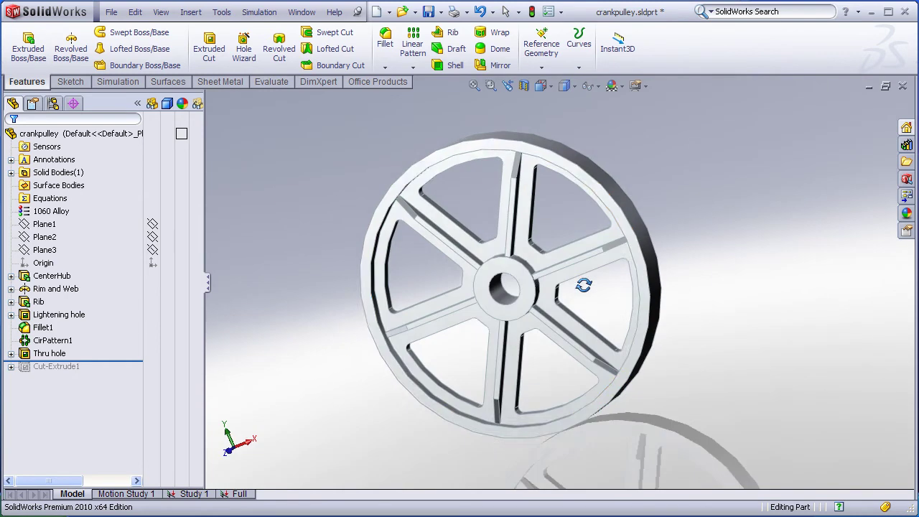
pyautogui.press('Escape')
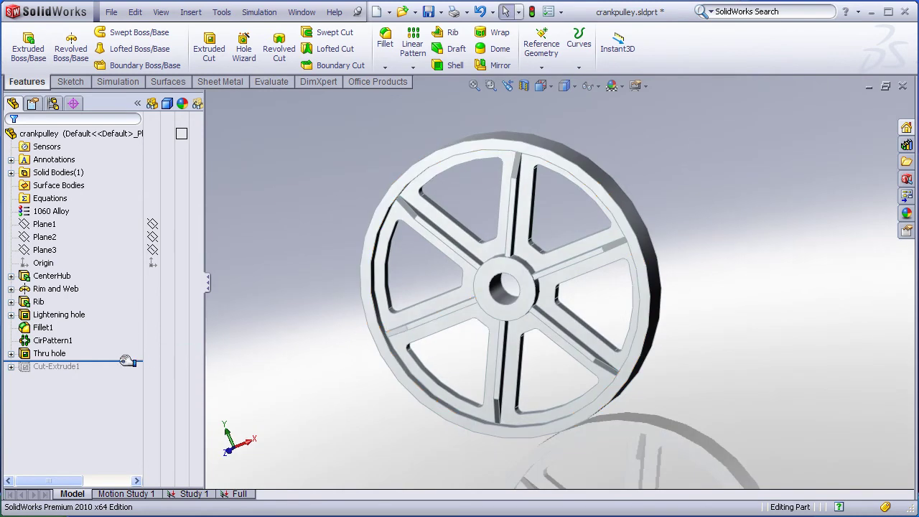
# Roll forward past Cut-Extrude1, check its 60° sketch, and rebuild the single-spoke T-segment.
pyautogui.moveTo(72, 361); pyautogui.dragTo(72, 372)
pyautogui.click(72, 366)
pyautogui.click(94, 325)
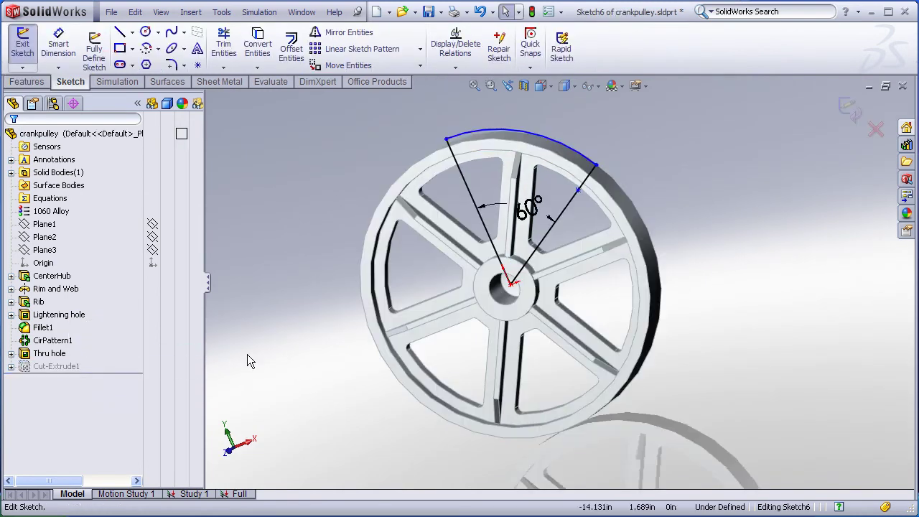
pyautogui.moveTo(311, 322)
pyautogui.mouseDown(button='middle')
pyautogui.moveTo(333, 308)
pyautogui.moveTo(309, 355)
pyautogui.moveTo(304, 331)
pyautogui.mouseUp(button='middle')
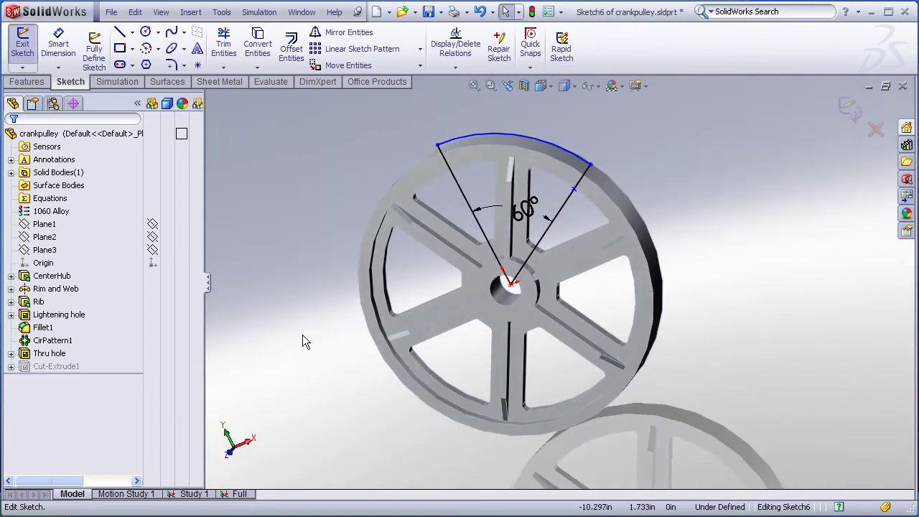
pyautogui.click(849, 108)
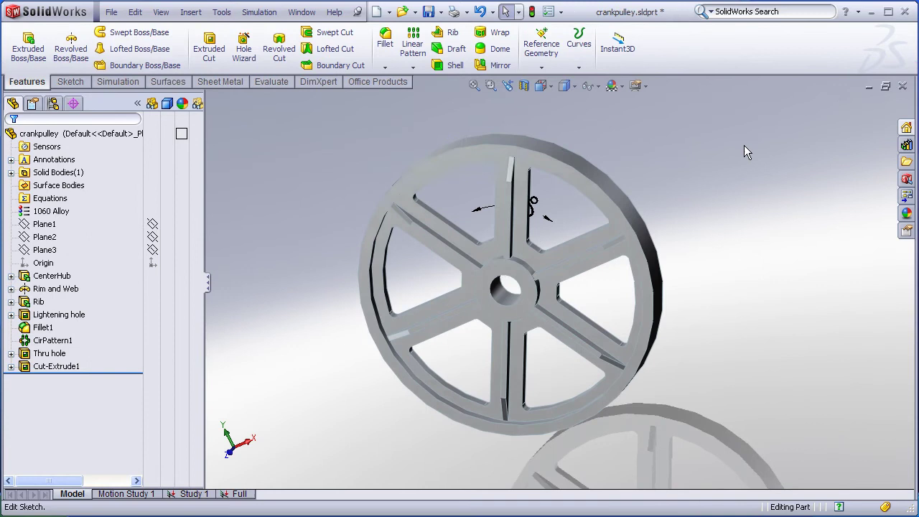
pyautogui.moveTo(422, 299); pyautogui.dragTo(442, 277, button='middle')
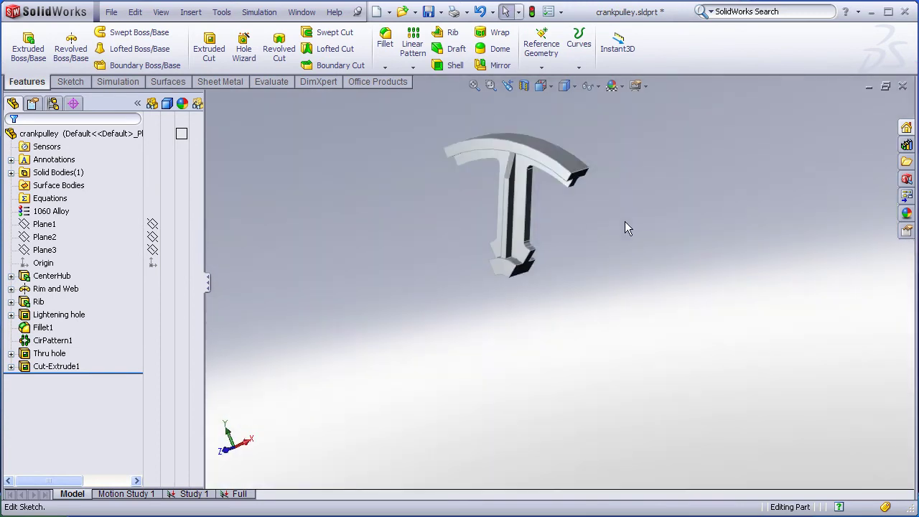
pyautogui.scroll(-3, 626, 168)
pyautogui.moveTo(600, 180)
pyautogui.mouseDown(button='middle')
pyautogui.moveTo(616, 184)
pyautogui.moveTo(605, 186)
pyautogui.mouseUp(button='middle')
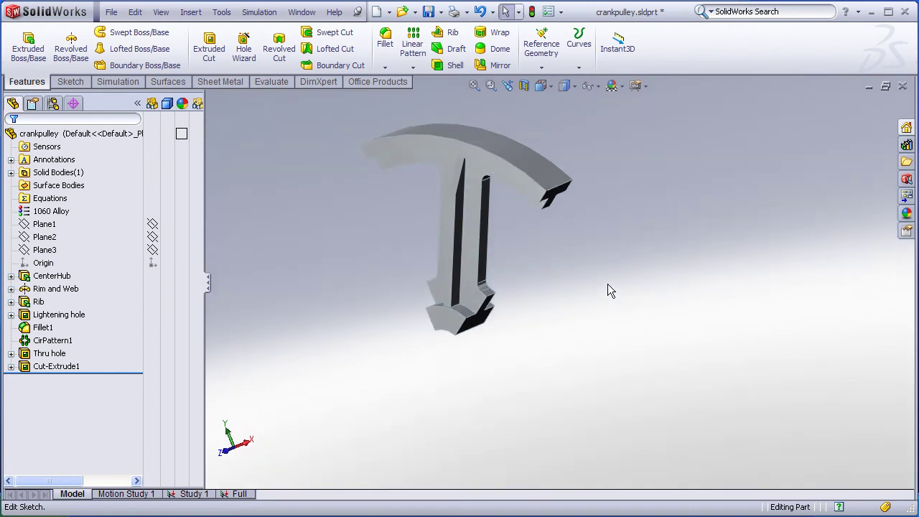
# Create a static study named 'Symmetry' and check the crankpulley body is 1060 Alloy.
pyautogui.click(118, 81)
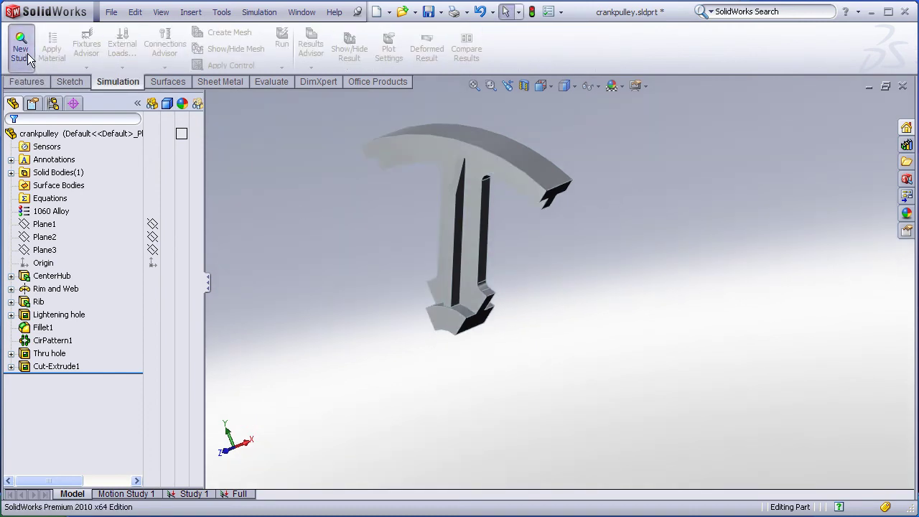
pyautogui.click(27, 53)
pyautogui.moveTo(81, 226); pyautogui.dragTo(4, 223)
pyautogui.write('S')
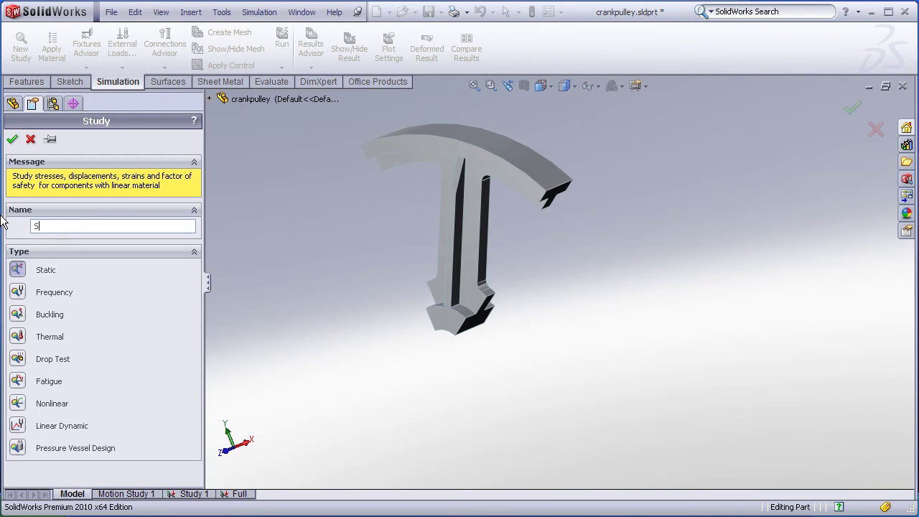
pyautogui.write('ymmetry')
pyautogui.click(12, 139)
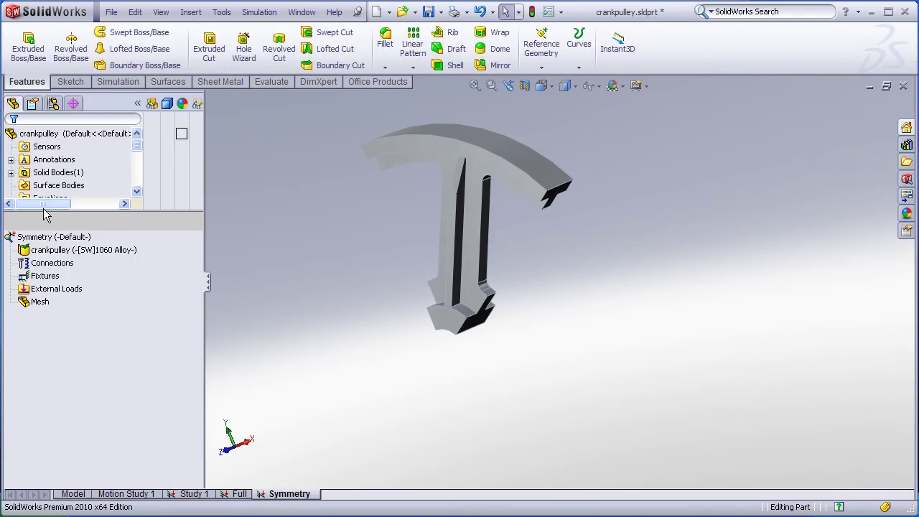
pyautogui.click(35, 253)
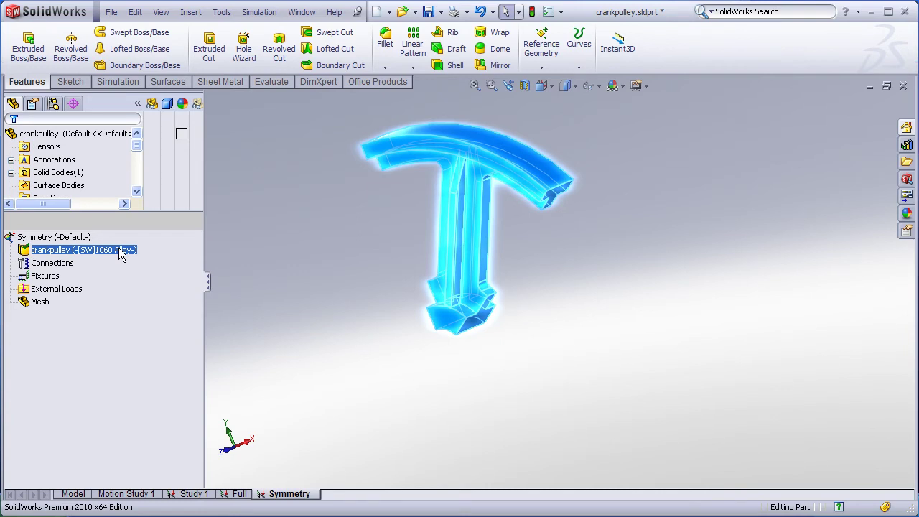
pyautogui.click(318, 237)
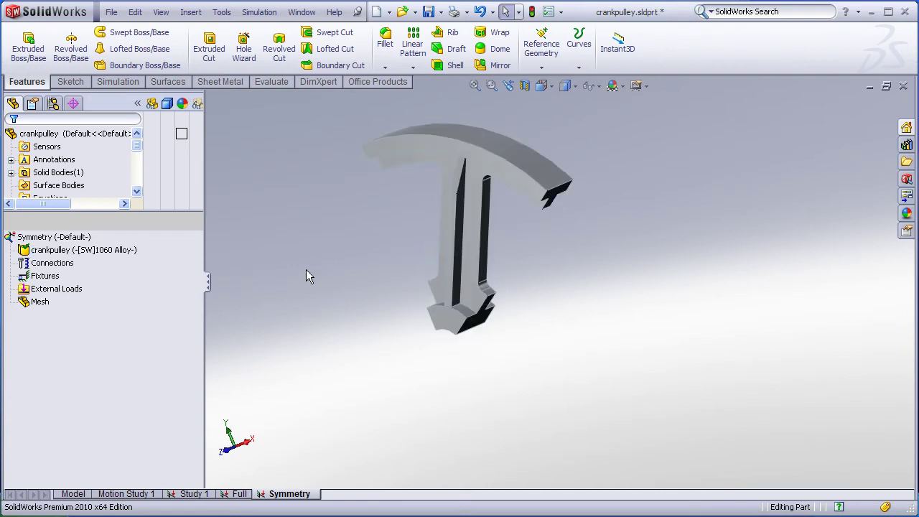
# Add a 314 rad/s centrifugal force referenced to the outer rim face.
pyautogui.click(120, 82)
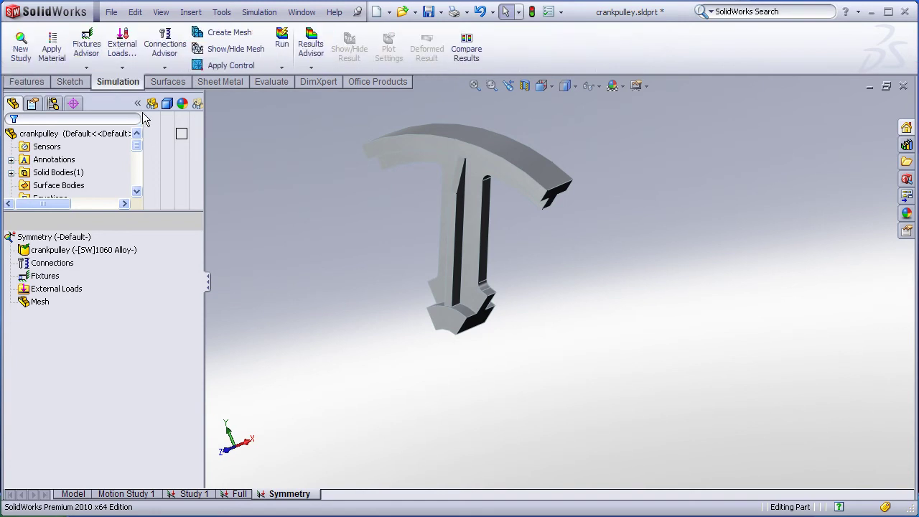
pyautogui.click(122, 69)
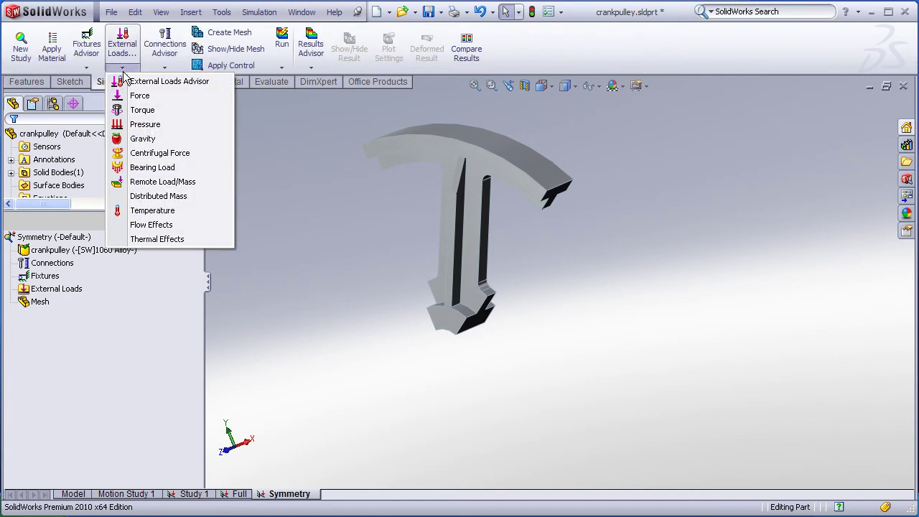
pyautogui.click(161, 151)
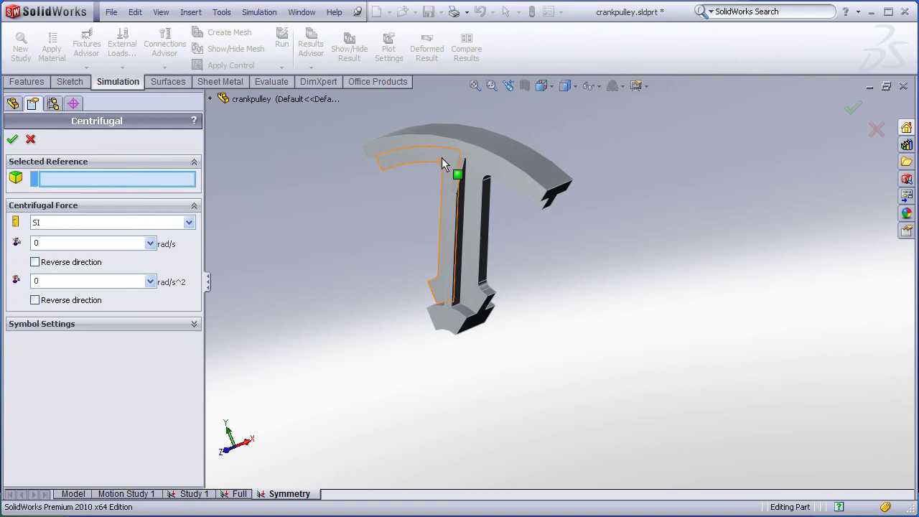
pyautogui.click(481, 139)
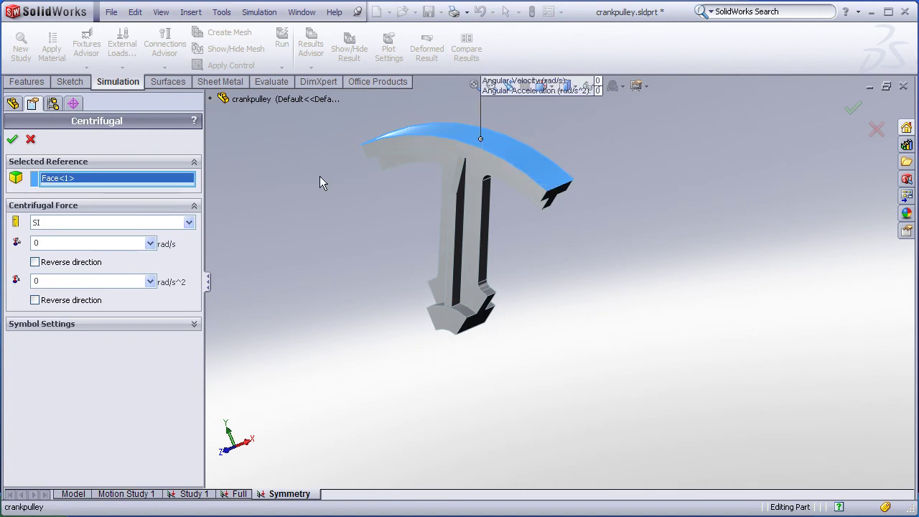
pyautogui.click(102, 242)
pyautogui.write('314')
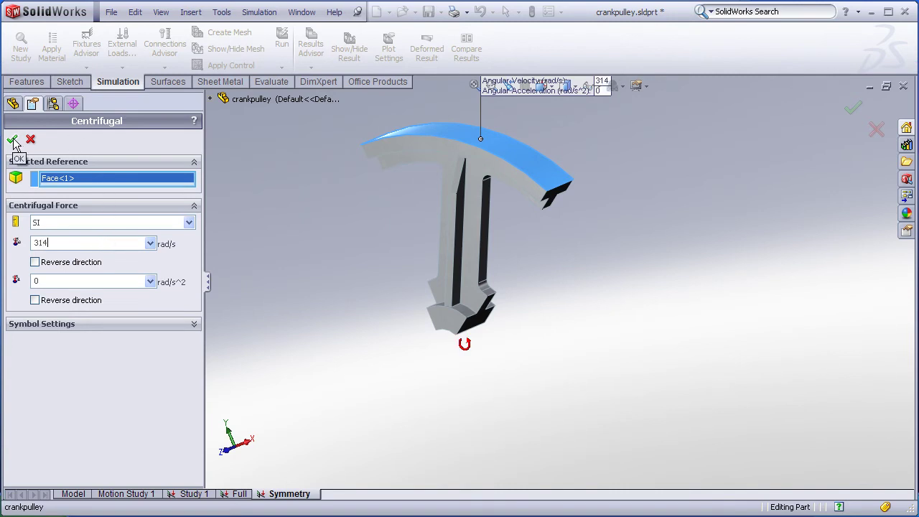
pyautogui.click(12, 140)
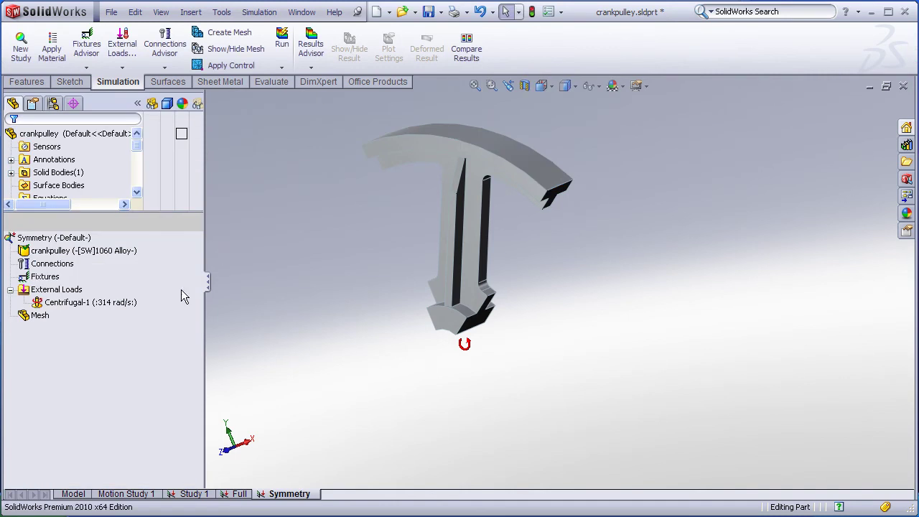
# Start an advanced Symmetry fixture and pick the hub-end cut face.
pyautogui.click(86, 66)
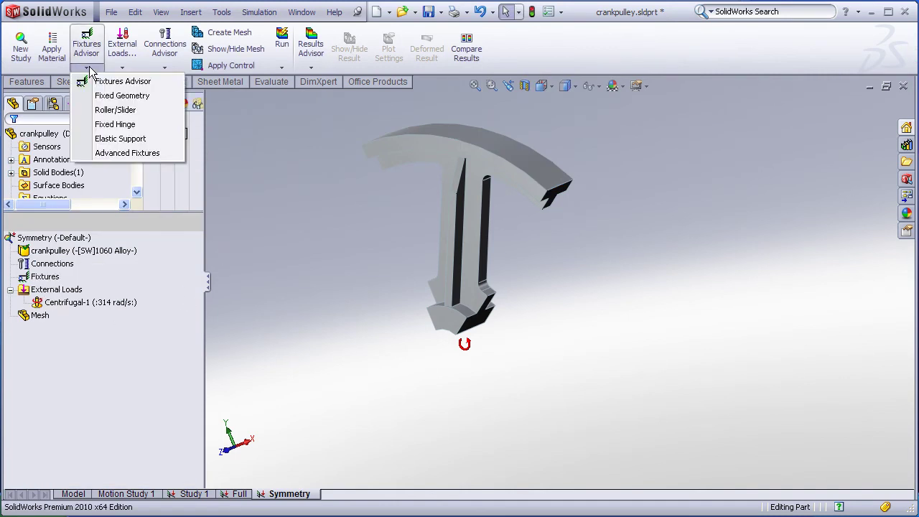
pyautogui.click(139, 159)
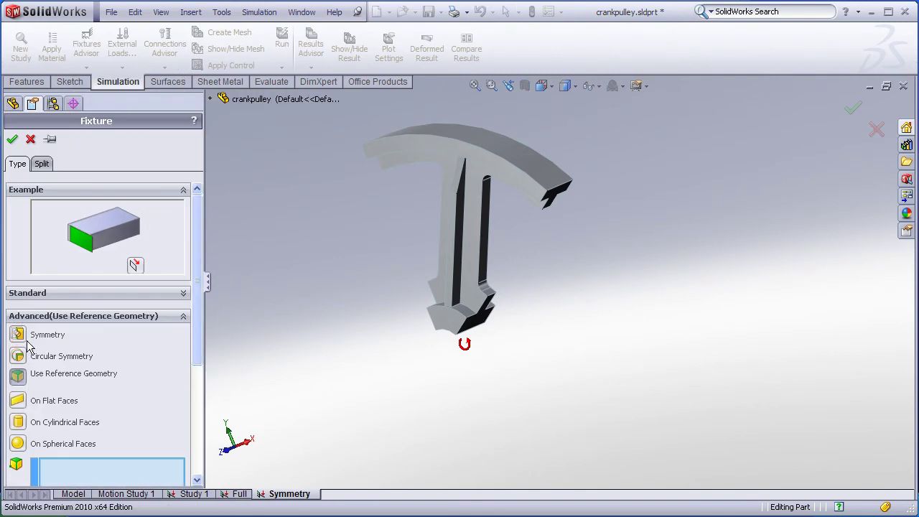
pyautogui.click(18, 336)
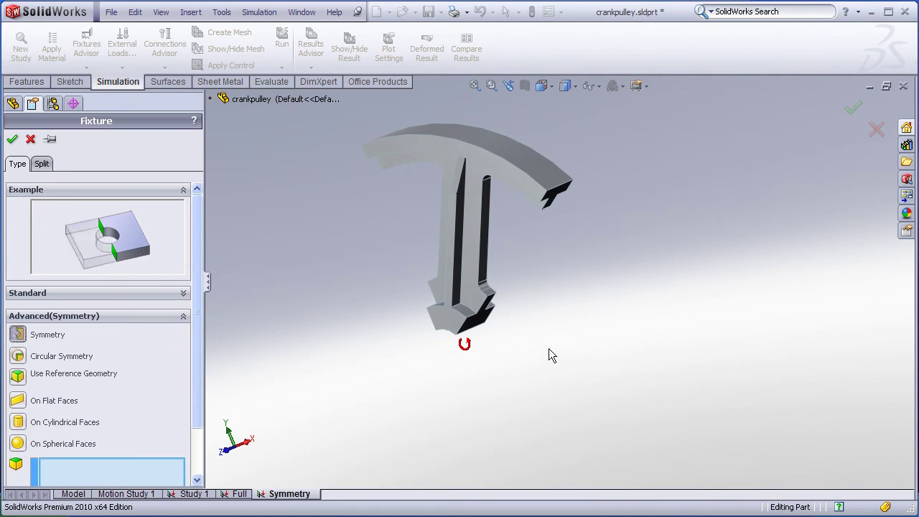
pyautogui.moveTo(551, 354); pyautogui.dragTo(524, 349, button='middle')
pyautogui.scroll(-5, 502, 316)
pyautogui.click(503, 300)
pyautogui.scroll(5, 562, 199)
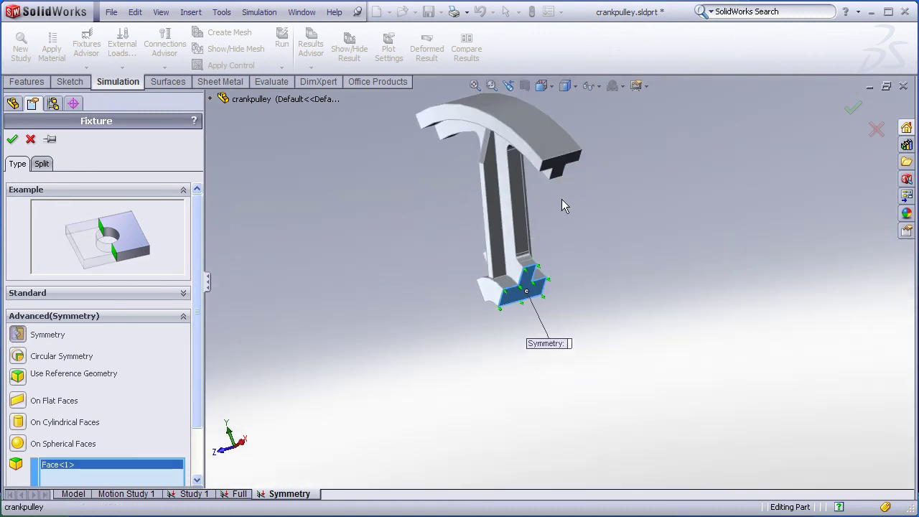
# Add the remaining rim cut faces to the symmetry set and confirm it.
pyautogui.click(567, 162)
pyautogui.moveTo(567, 162); pyautogui.dragTo(415, 140, button='middle')
pyautogui.click(415, 137)
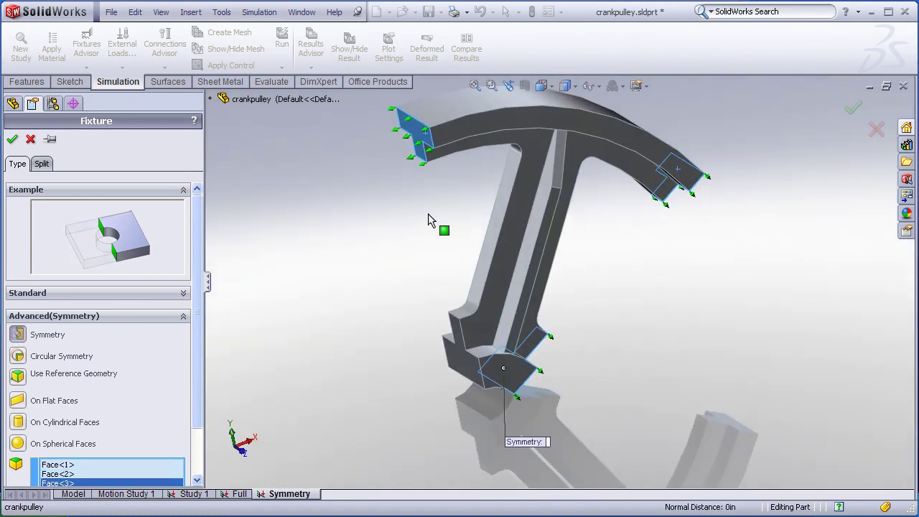
pyautogui.click(474, 370)
pyautogui.moveTo(601, 330); pyautogui.dragTo(616, 312, button='middle')
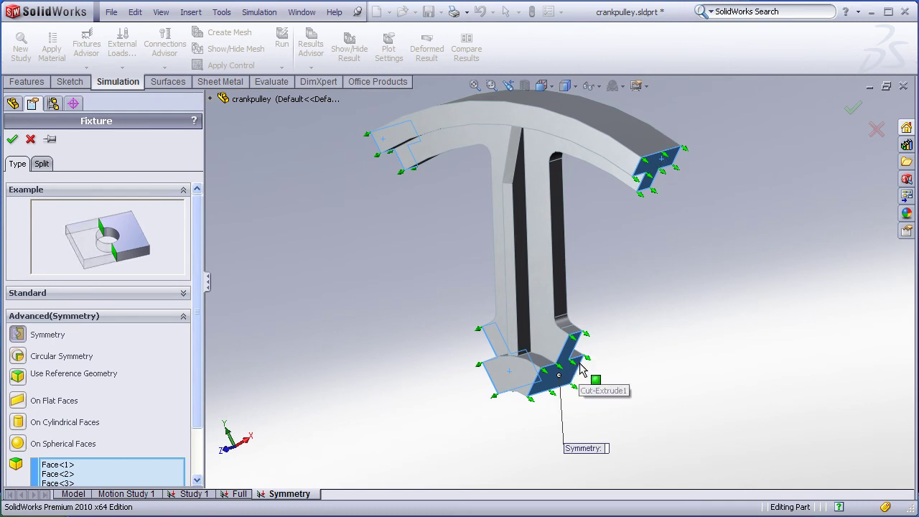
pyautogui.click(13, 141)
# Orbit the segment to inspect the Symmetry-1 restraints on the hub and rim cut faces.
pyautogui.moveTo(364, 296); pyautogui.dragTo(345, 368, button='middle')
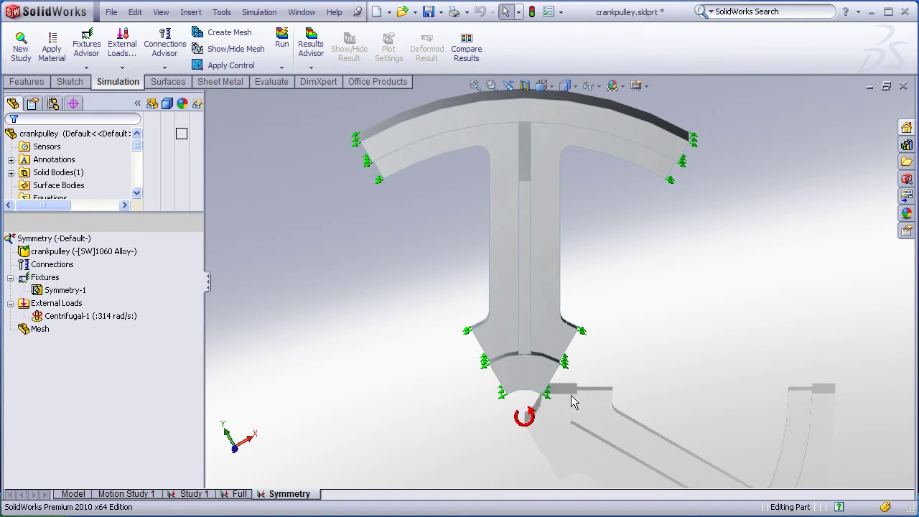
pyautogui.moveTo(648, 357); pyautogui.dragTo(607, 372, button='middle')
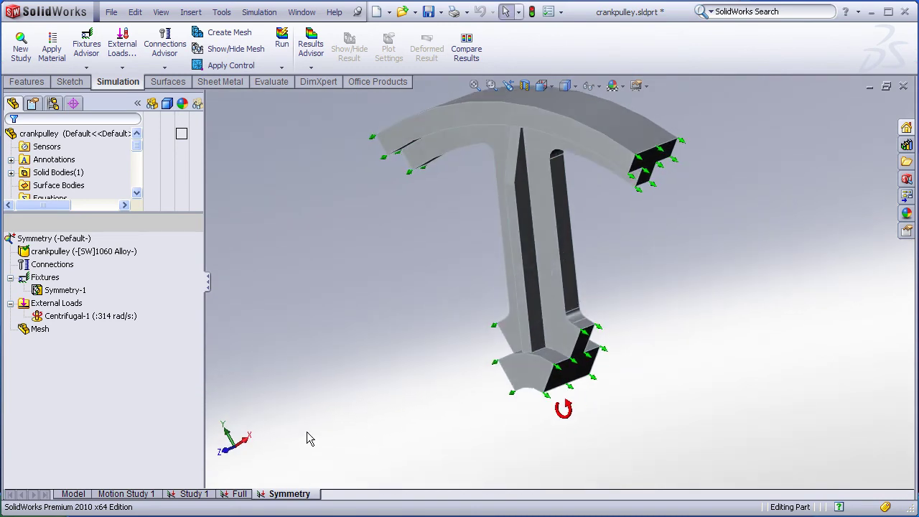
pyautogui.moveTo(327, 428); pyautogui.dragTo(512, 429, button='middle')
pyautogui.moveTo(550, 406); pyautogui.dragTo(531, 400, button='middle')
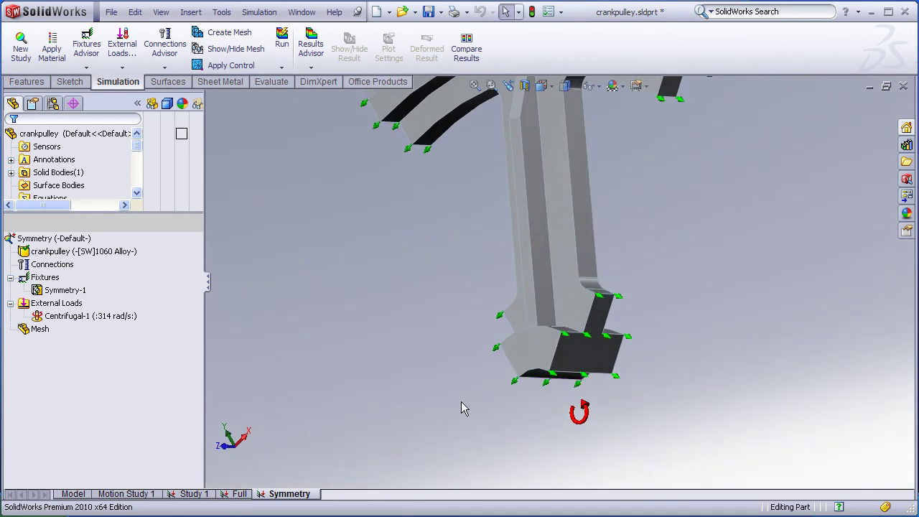
pyautogui.moveTo(431, 369); pyautogui.dragTo(425, 384, button='middle')
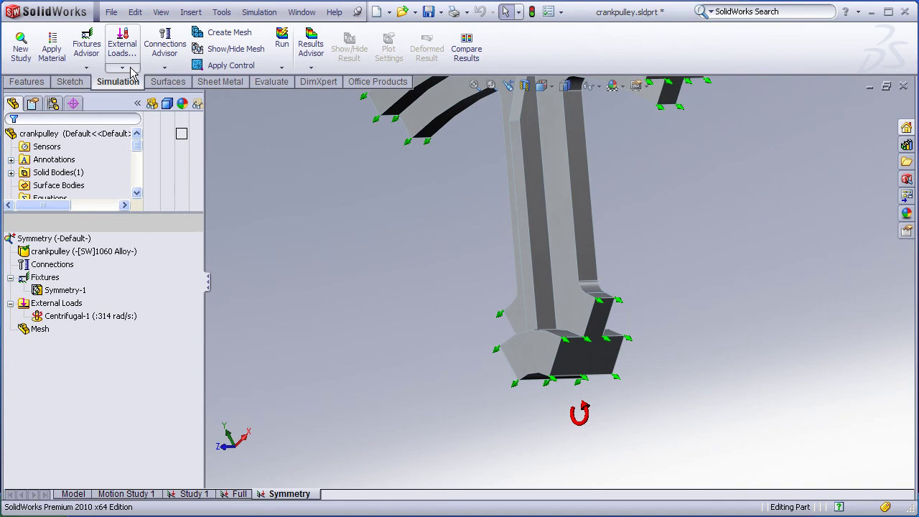
# Start an advanced reference-geometry fixture and select the hub bore face.
pyautogui.click(98, 69)
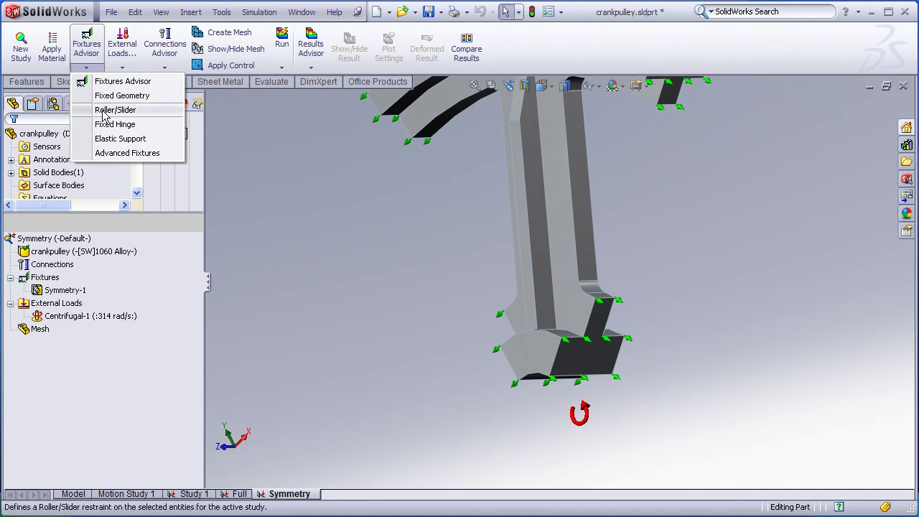
pyautogui.click(106, 153)
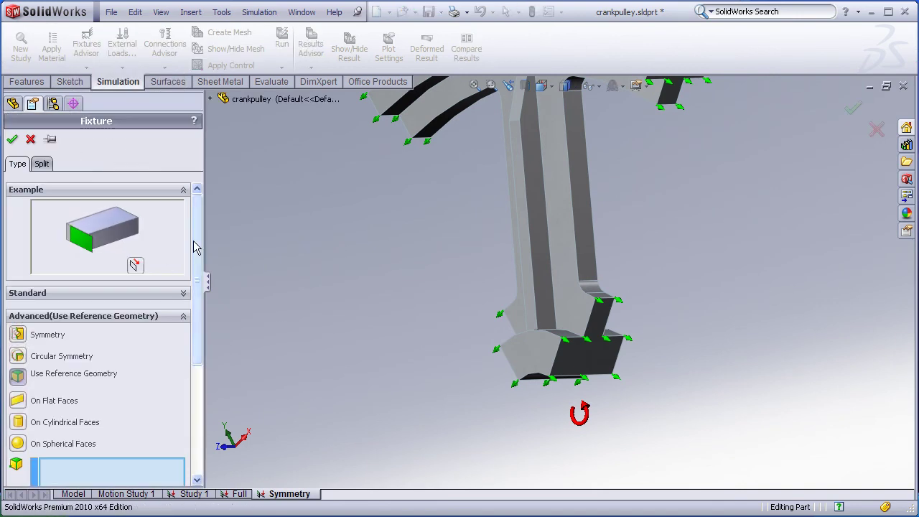
pyautogui.scroll(-1, 72, 287)
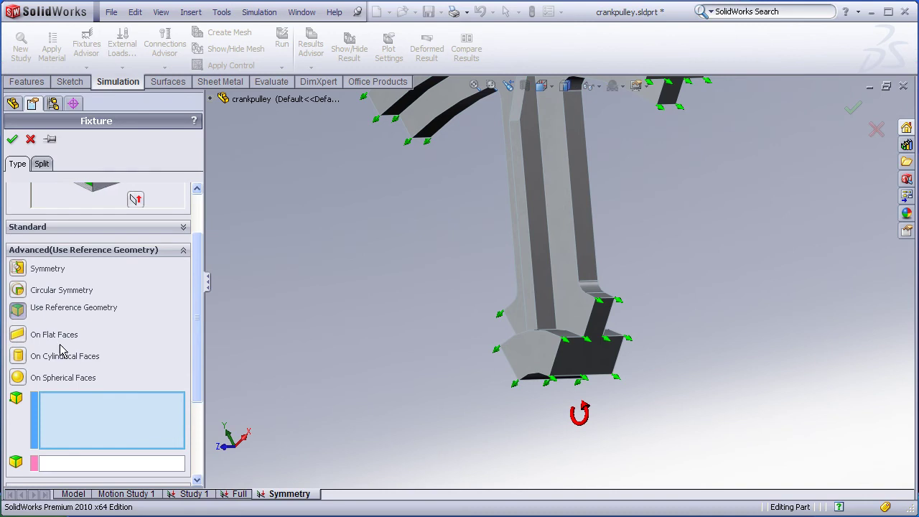
pyautogui.scroll(-2, 540, 395)
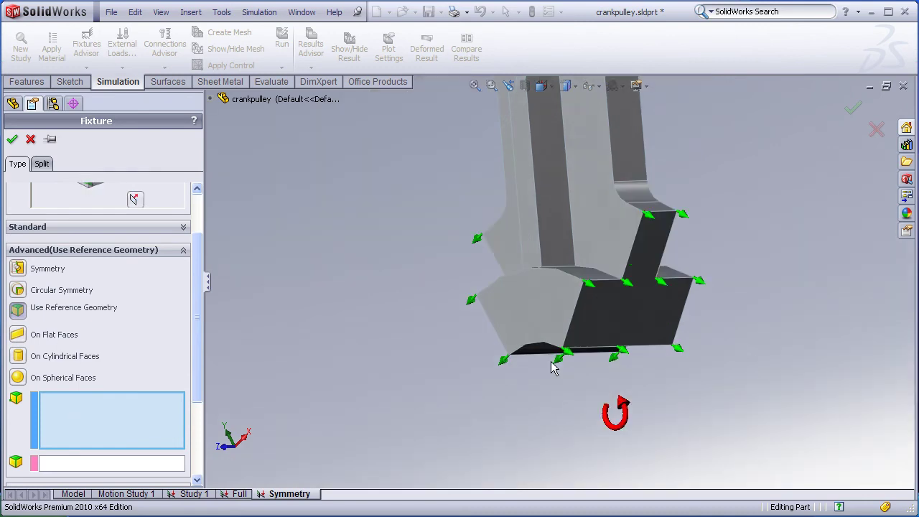
pyautogui.click(541, 349)
pyautogui.moveTo(193, 339); pyautogui.dragTo(197, 394)
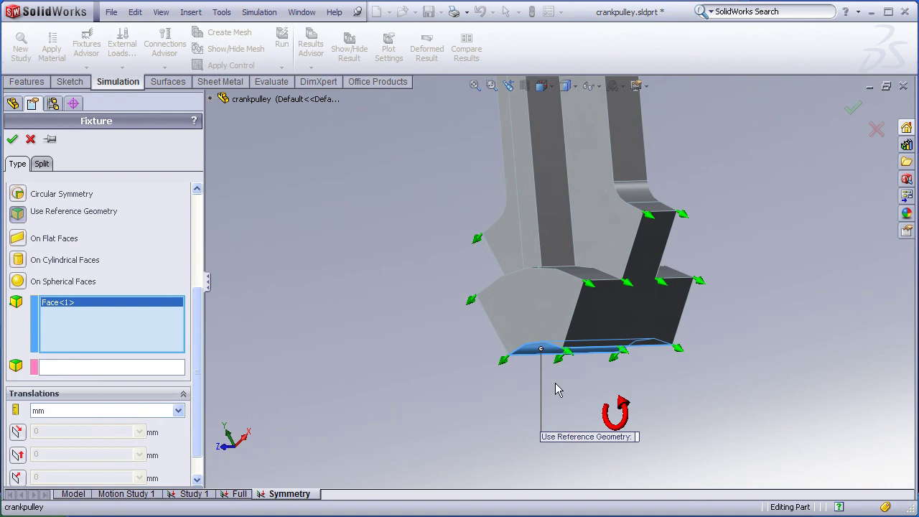
pyautogui.moveTo(624, 374); pyautogui.dragTo(625, 343, button='middle')
# Use the hub edge as reference, restrain 0 mm along it, and confirm.
pyautogui.click(144, 368)
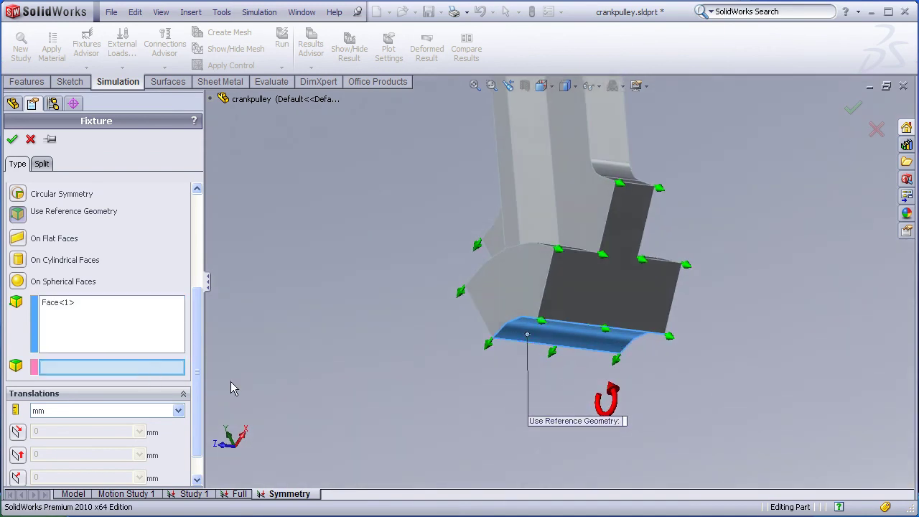
pyautogui.click(583, 327)
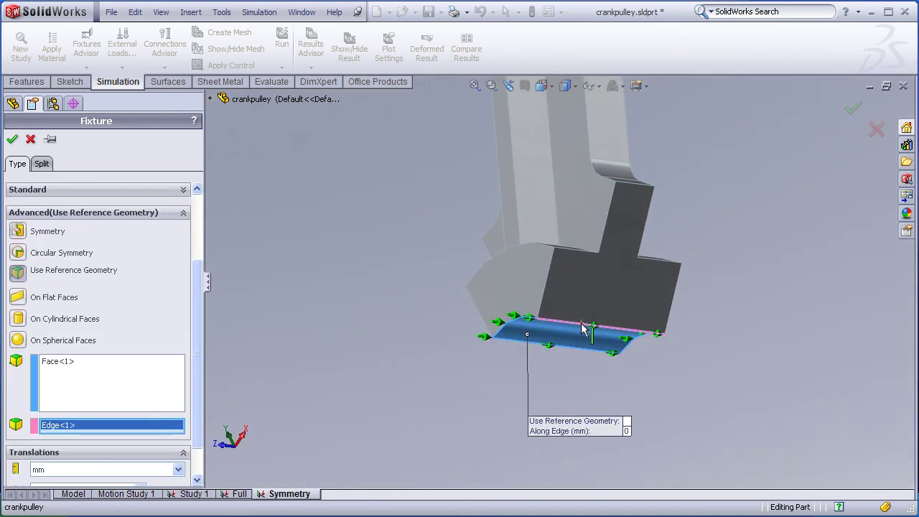
pyautogui.scroll(-2, 193, 453)
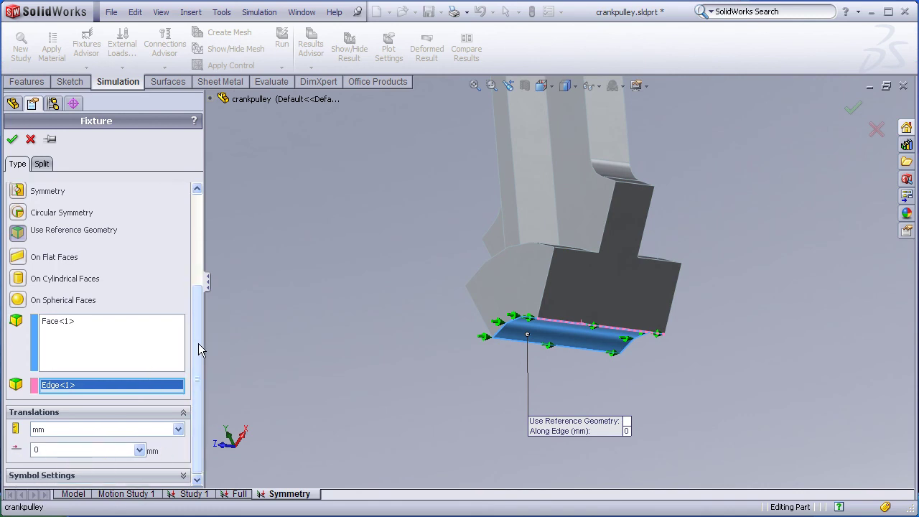
pyautogui.moveTo(200, 350); pyautogui.dragTo(199, 242)
pyautogui.click(12, 138)
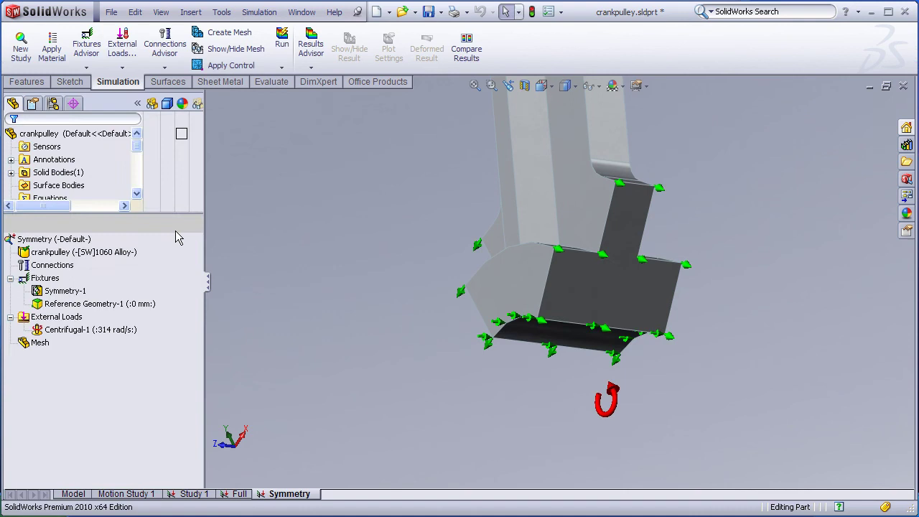
# Fit the segment in view, run the Symmetry study, and view the 19.135 MPa von Mises plot.
pyautogui.moveTo(323, 266); pyautogui.dragTo(455, 104, button='middle')
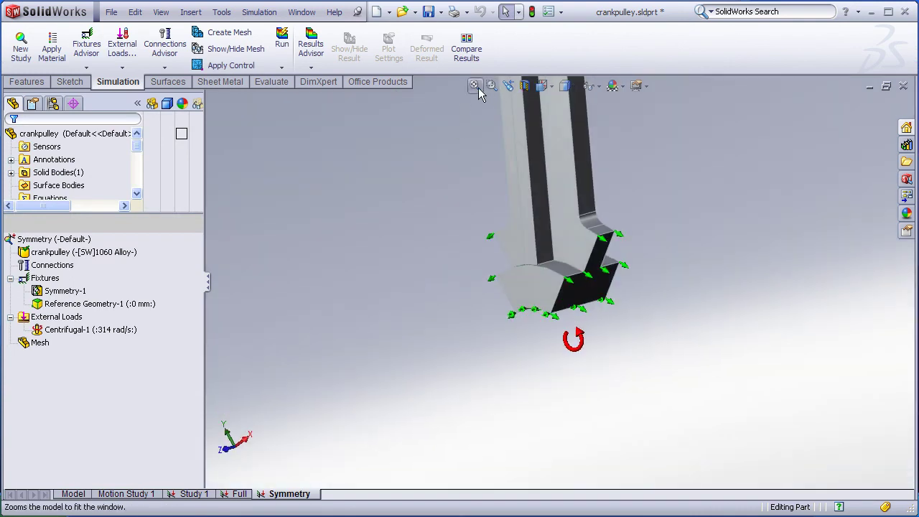
pyautogui.click(475, 86)
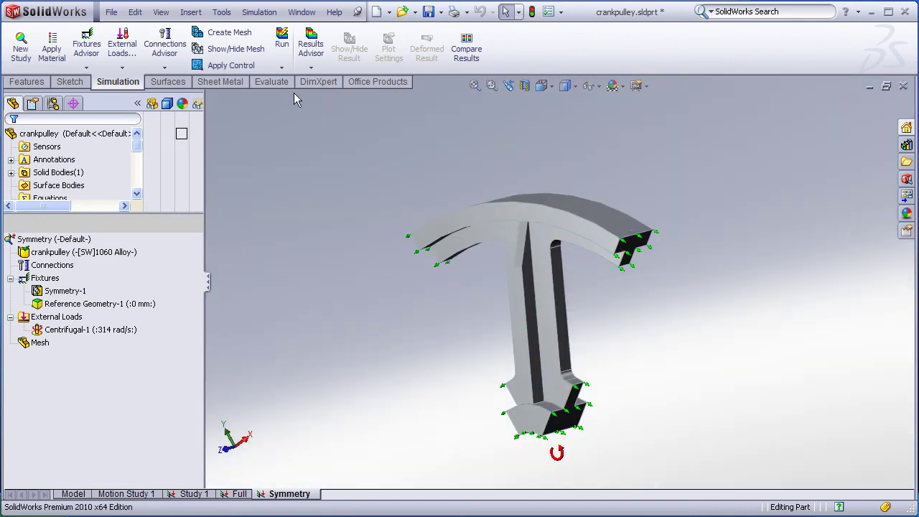
pyautogui.click(282, 44)
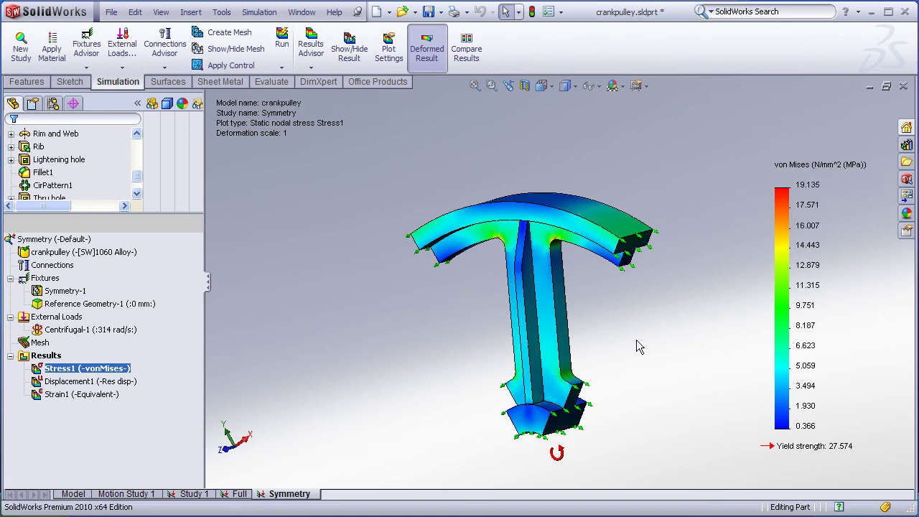
pyautogui.press('f')
pyautogui.scroll(-5, 616, 403)
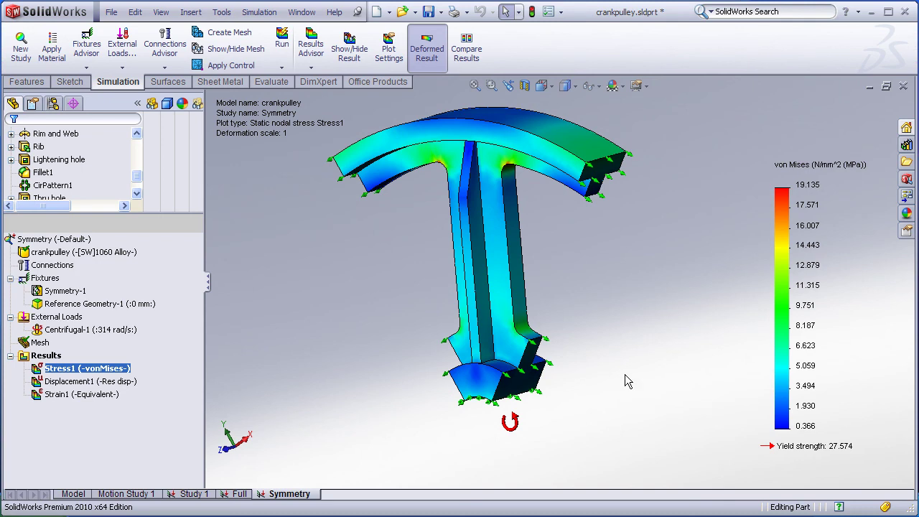
# Open the Full study, activate its full-pulley configuration, and show its von Mises Stress1 plot.
pyautogui.click(237, 495)
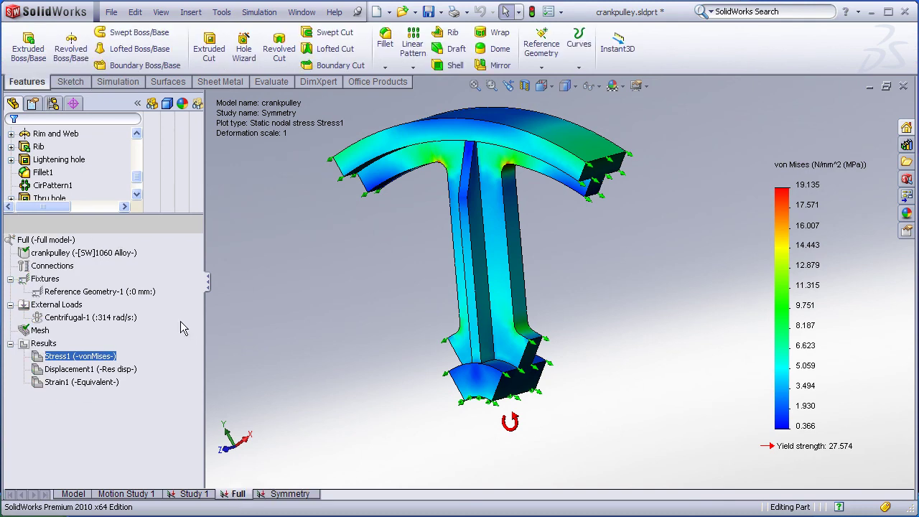
pyautogui.rightClick(60, 242)
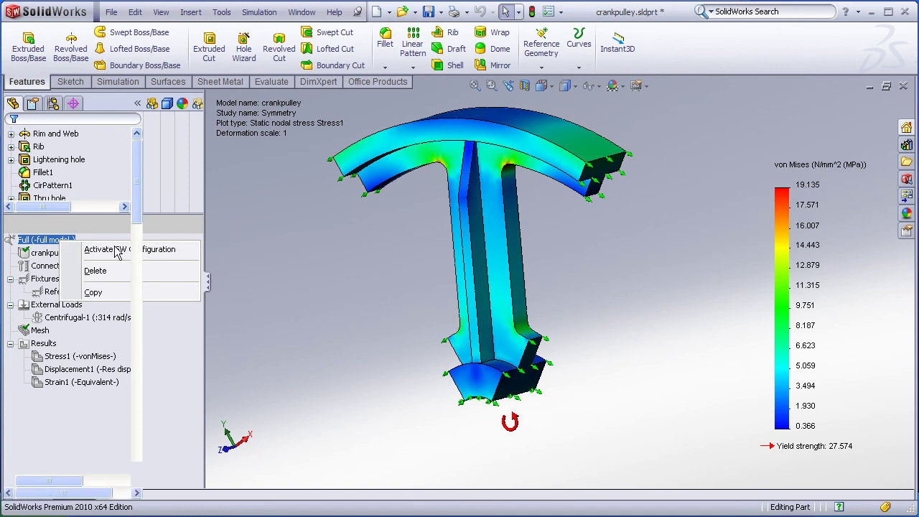
pyautogui.click(98, 250)
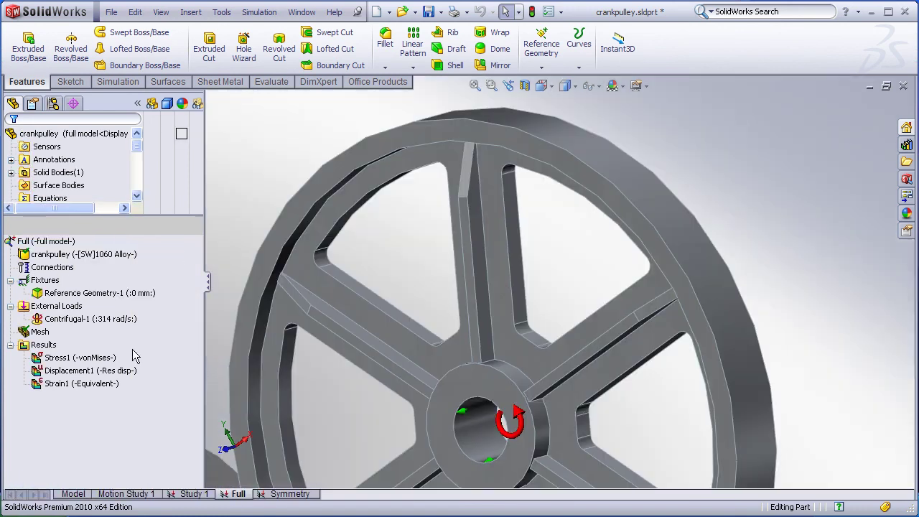
pyautogui.click(475, 85)
pyautogui.doubleClick(59, 358)
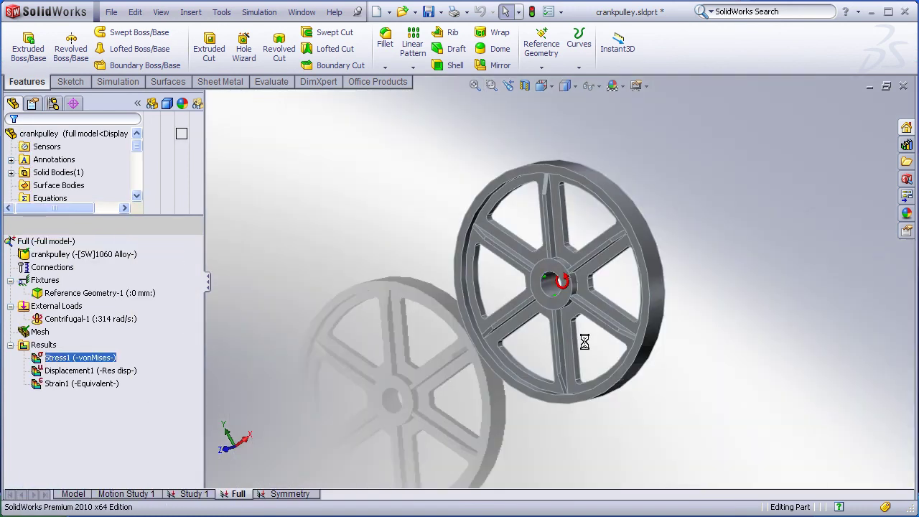